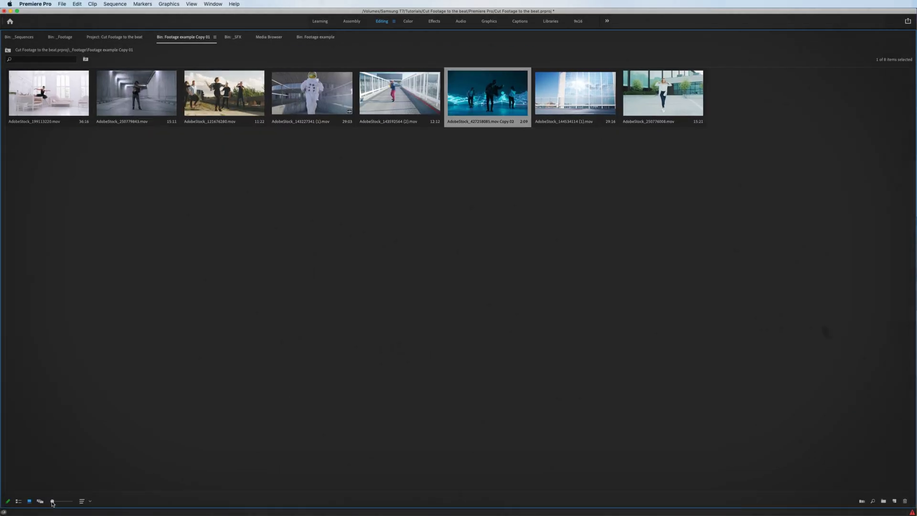
Enlarge the clip thumbnails in the bin with the zoom slider.
drag(54, 501, 61, 501)
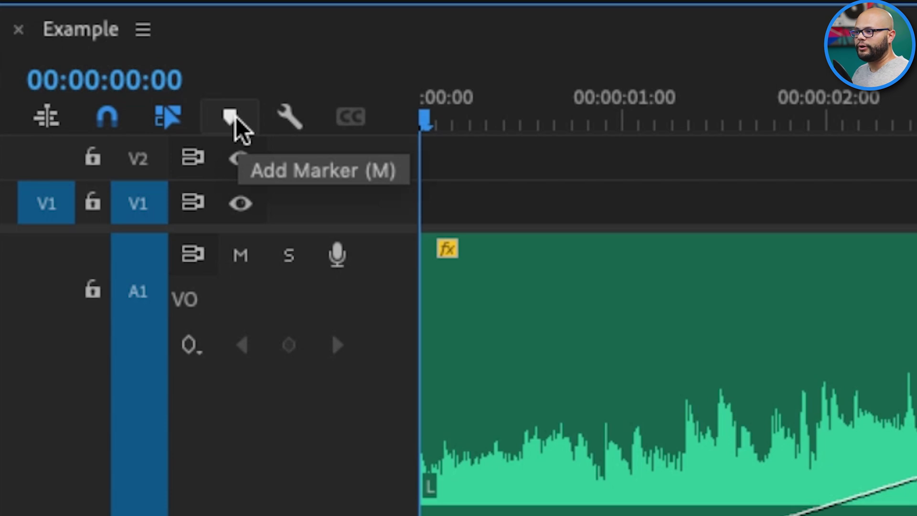
Place a marker at the sequence start and on five beats during playback, then stop.
click(236, 119)
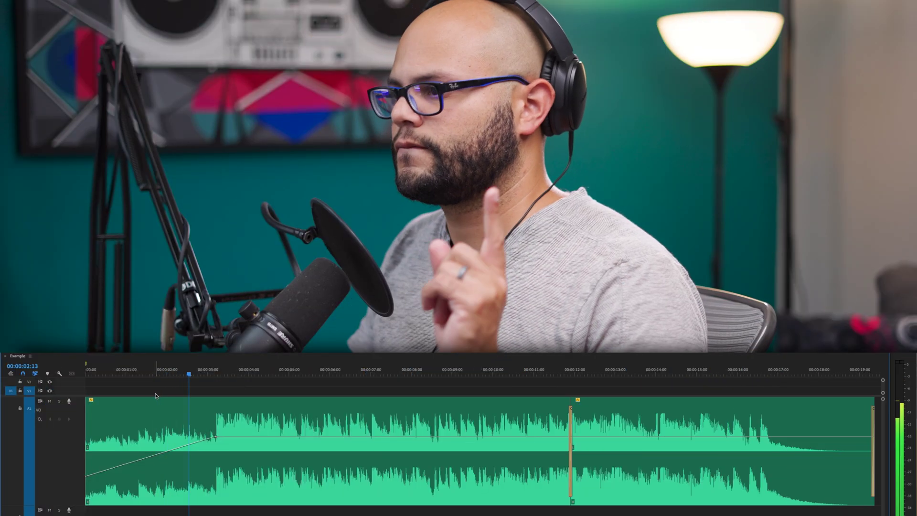
key(m)
key(m)
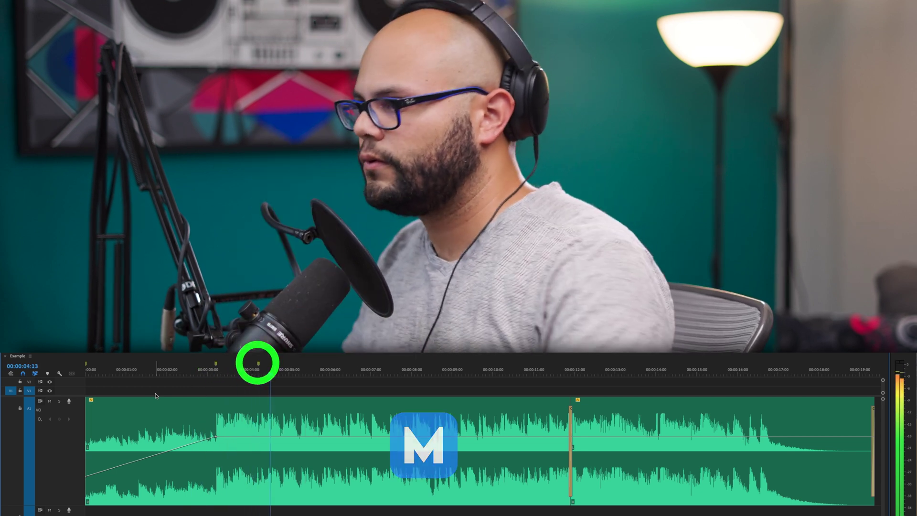
key(m)
key(m)
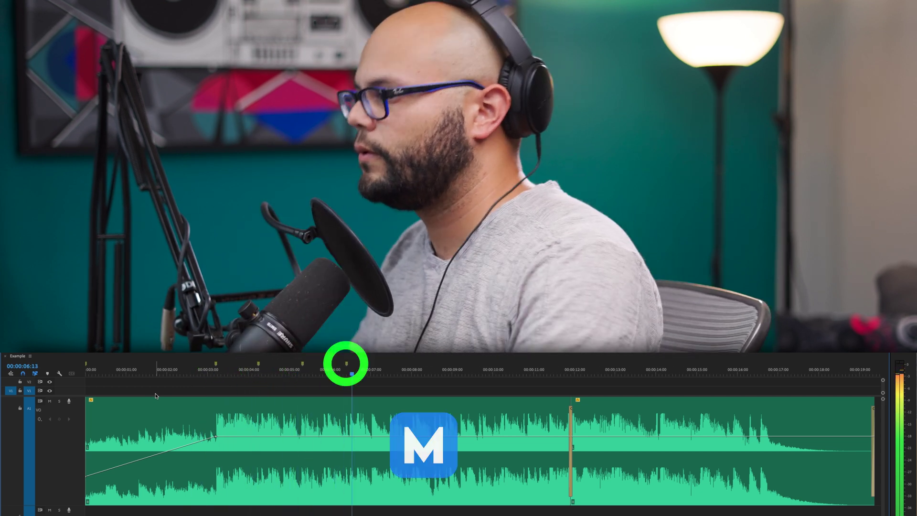
key(m)
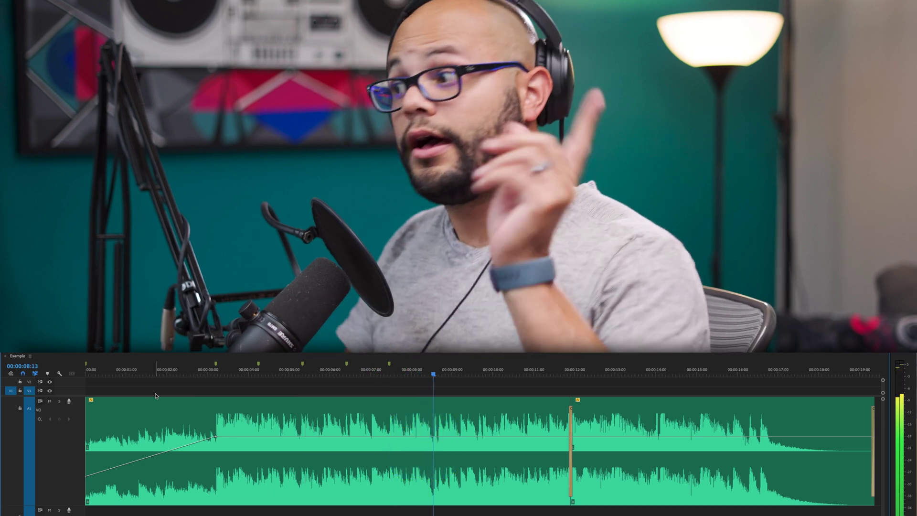
key(m)
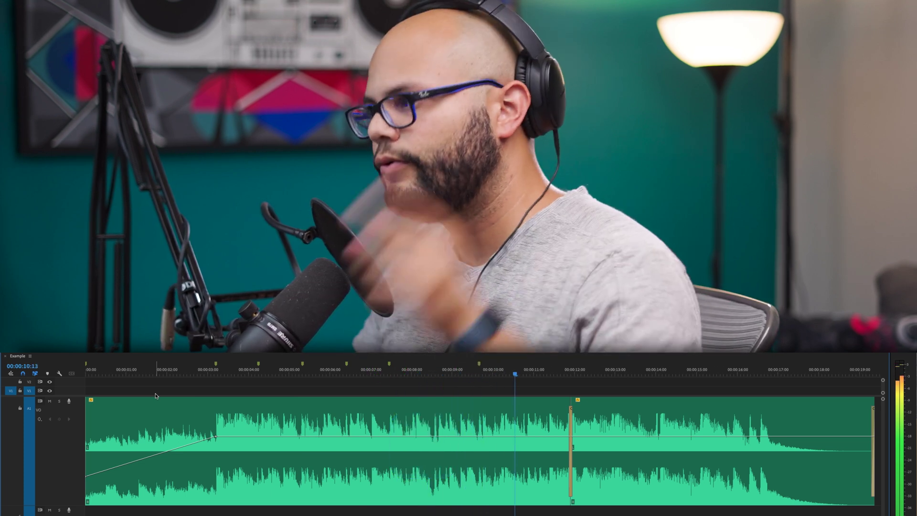
key(m)
key(m)
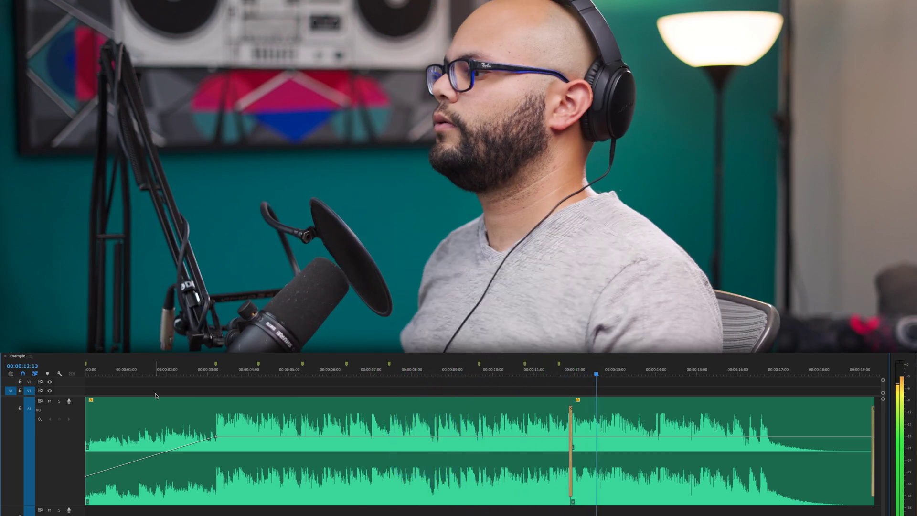
key(space)
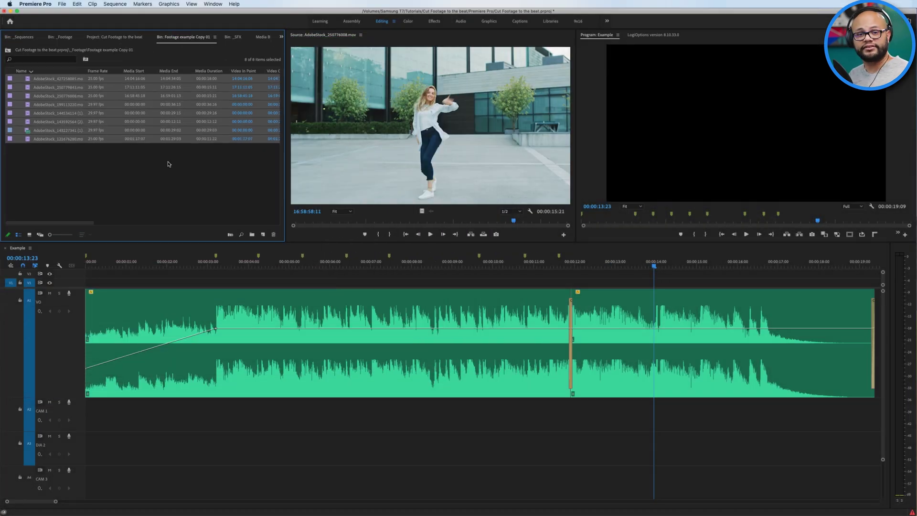
Load the blue-lit dancers clip in the Source Monitor and scrub to its section's start and end frames.
click(152, 168)
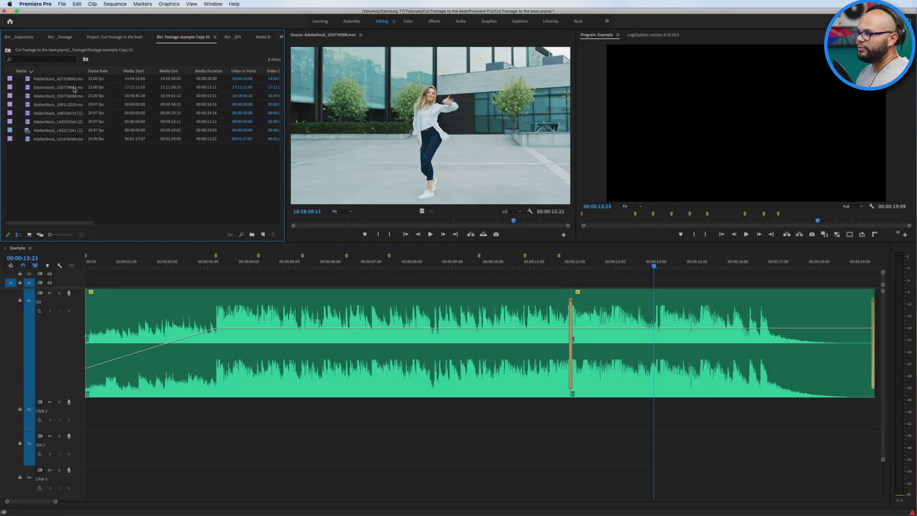
double_click(29, 81)
drag(506, 320, 552, 326)
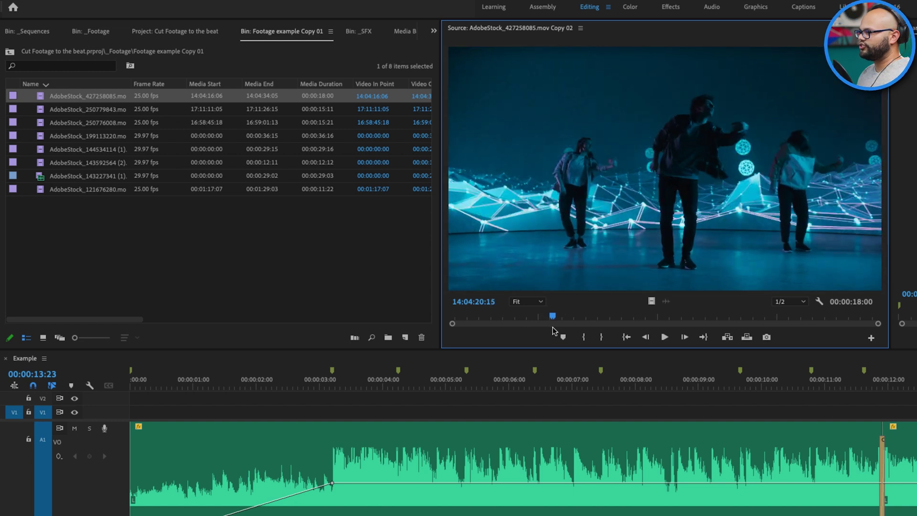
drag(552, 327, 555, 336)
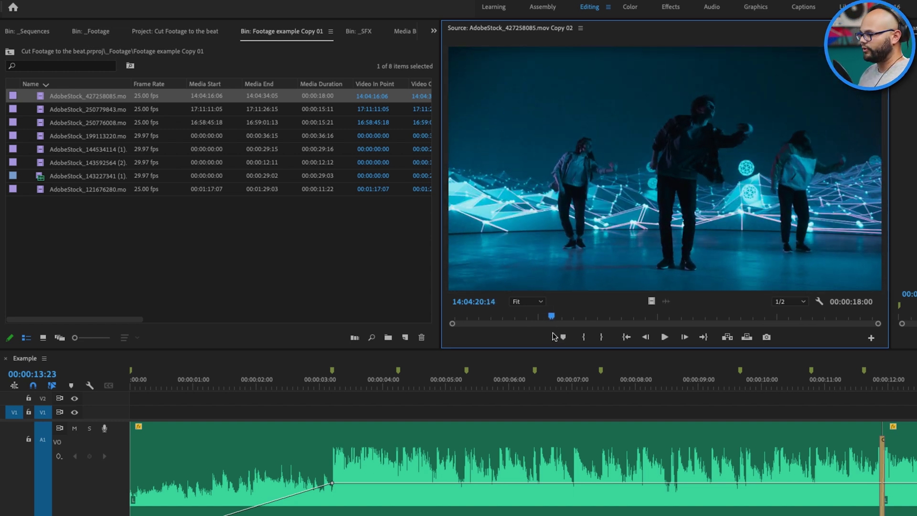
drag(553, 319, 610, 328)
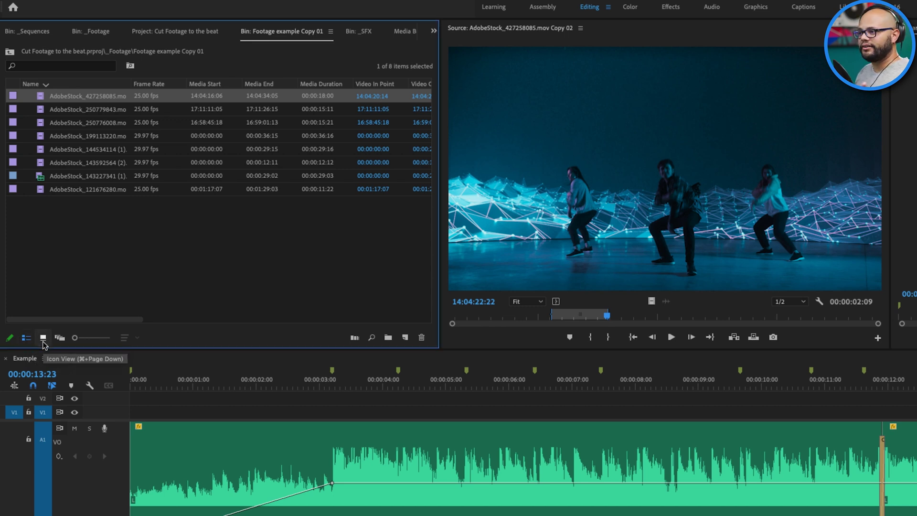
Switch the bin to Icon View and enlarge the thumbnails with the zoom slider.
click(43, 337)
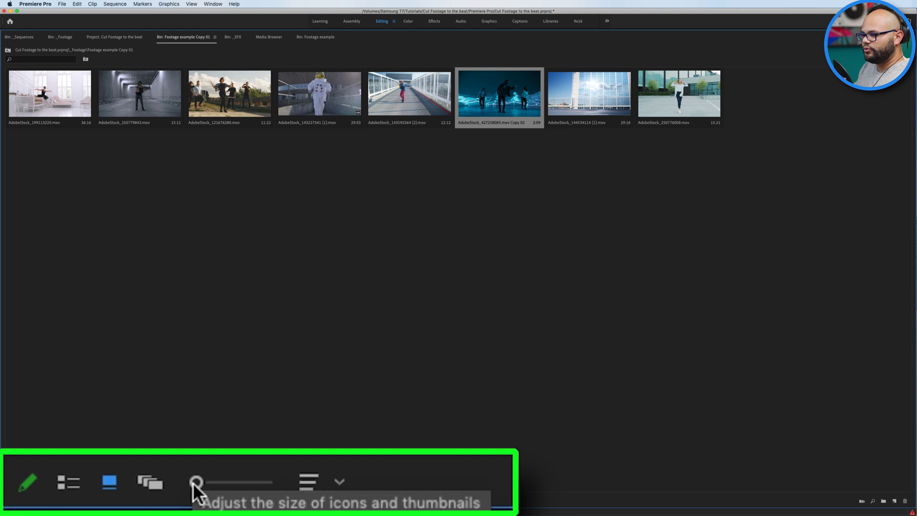
drag(195, 482, 257, 485)
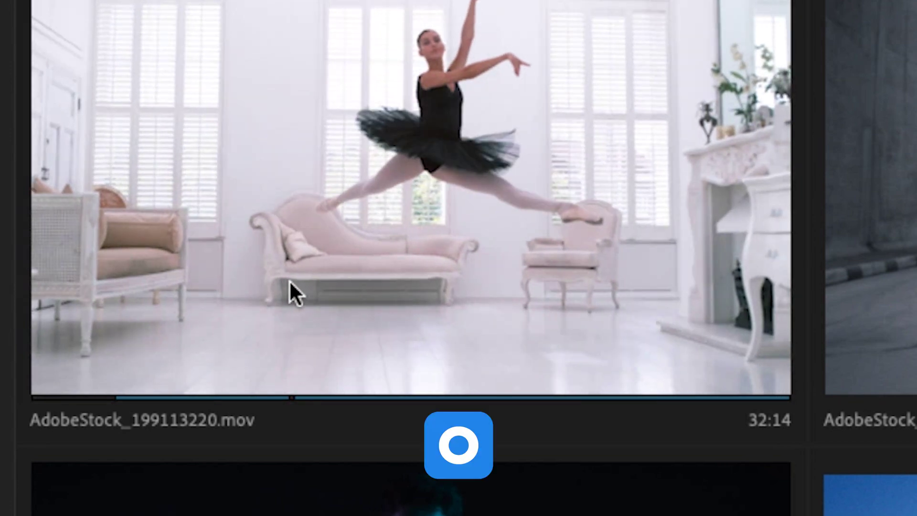
Set an Out point on the ballet clip at the scrubbed frame, leaving 8:14.
key(o)
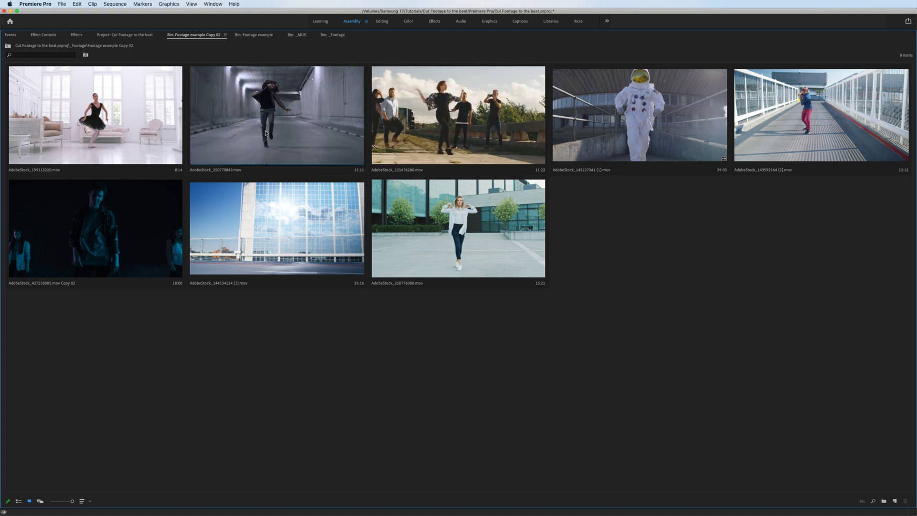
Restore the timeline, insert the bin clips onto V1 at the markers, then maximize the bin.
key(grave)
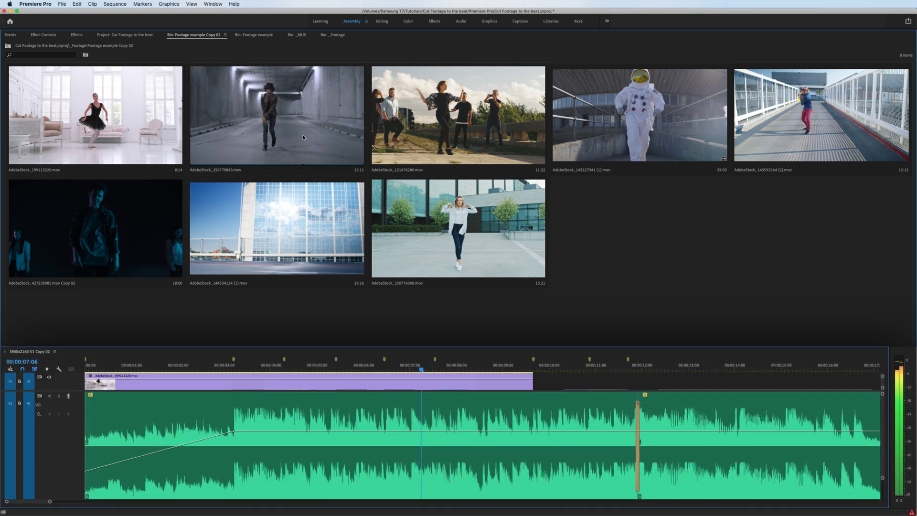
key(period)
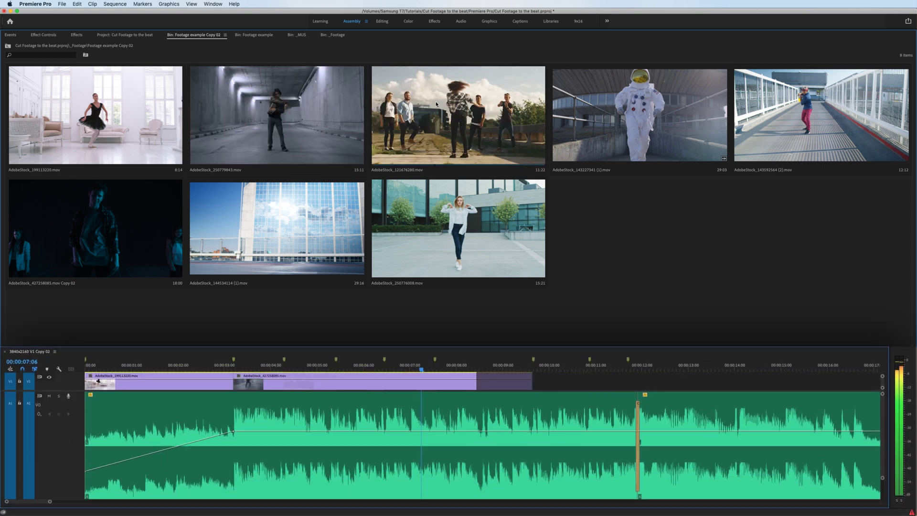
key(period)
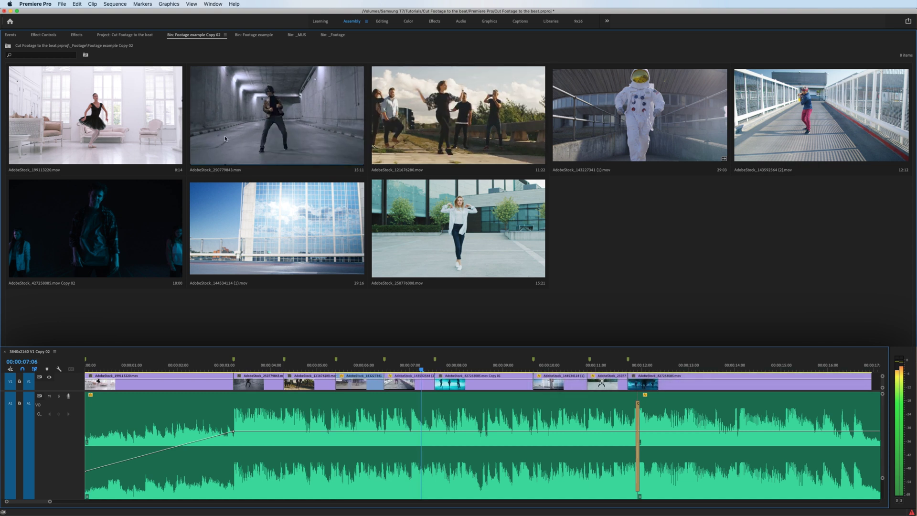
key(grave)
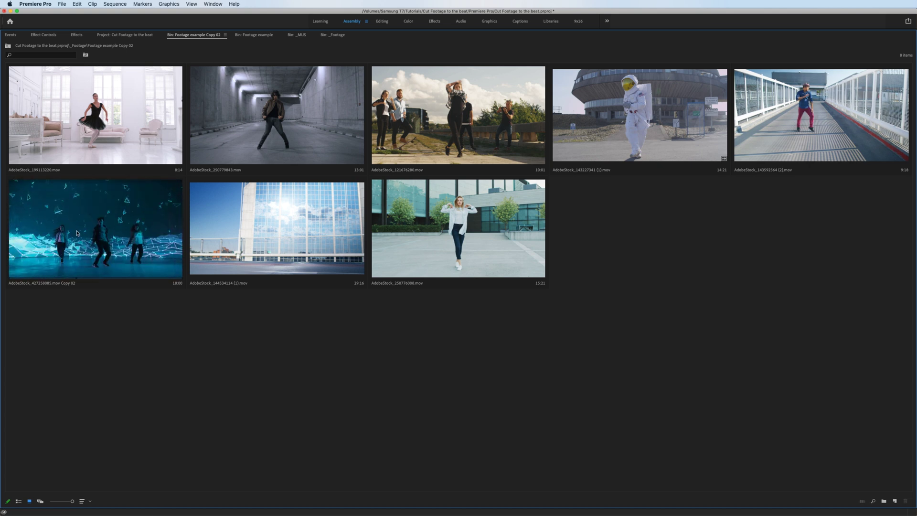
click(92, 234)
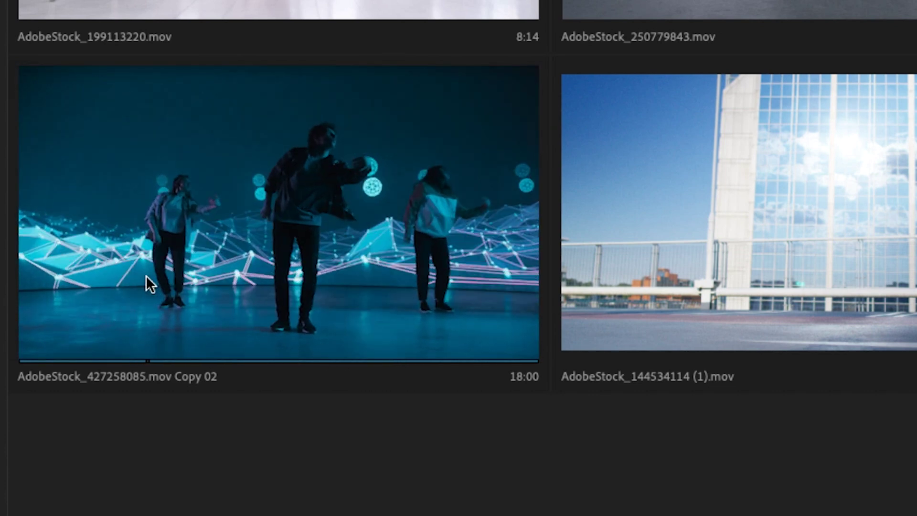
key(i)
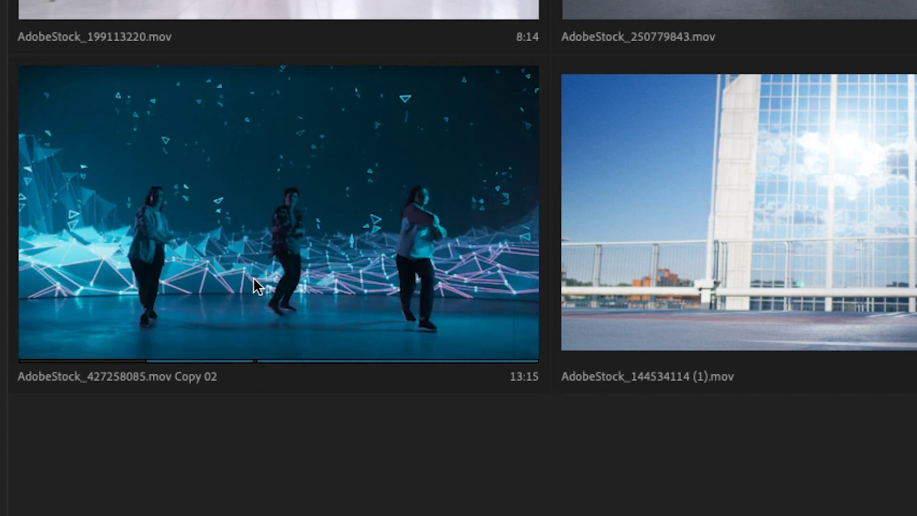
key(o)
click(385, 234)
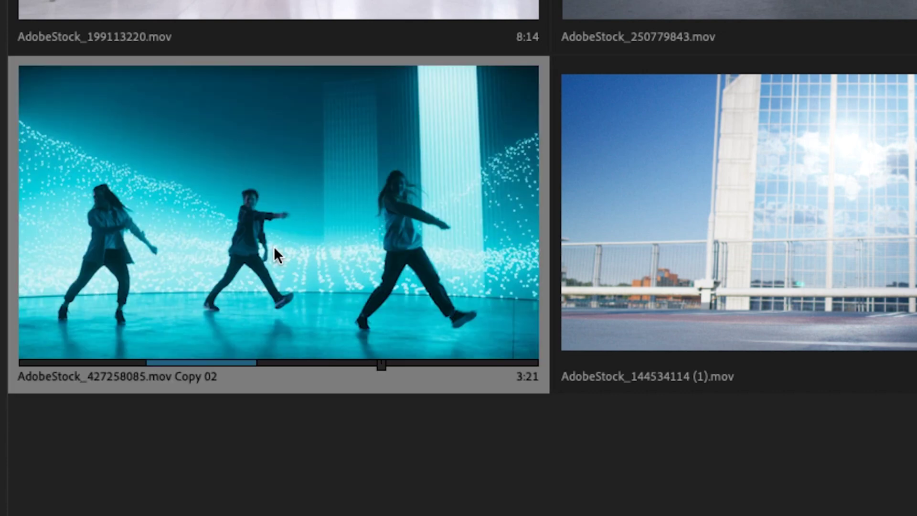
right_click(256, 229)
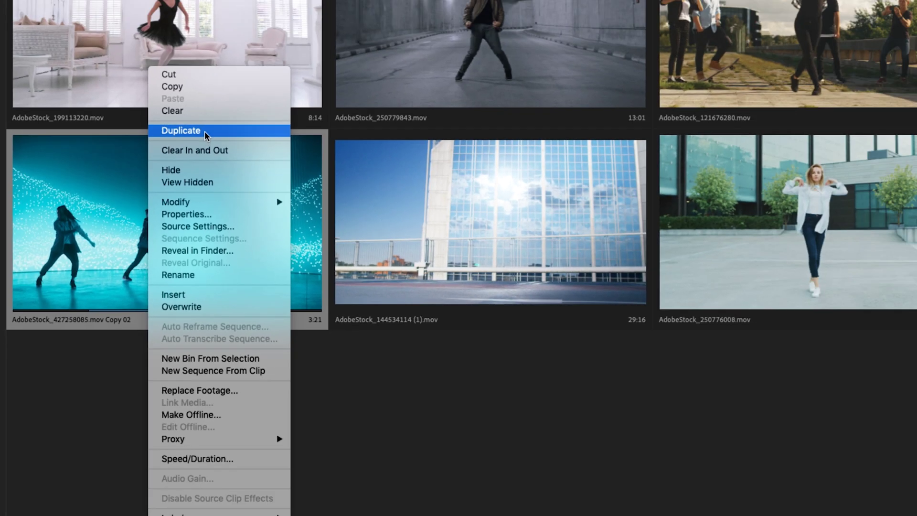
click(342, 65)
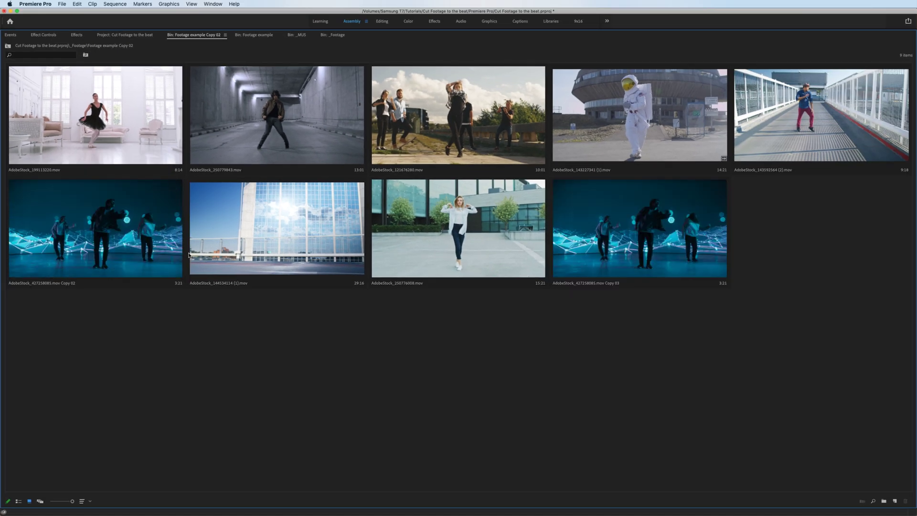
click(142, 232)
click(677, 243)
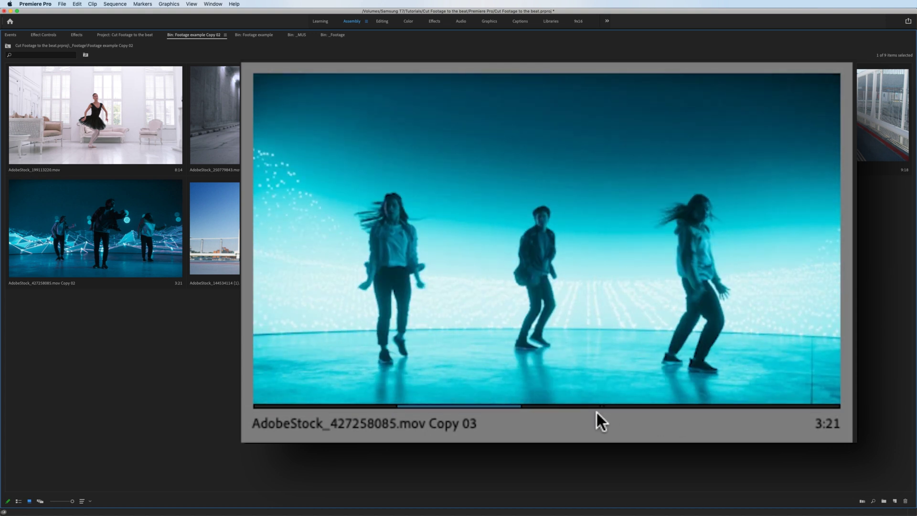
key(i)
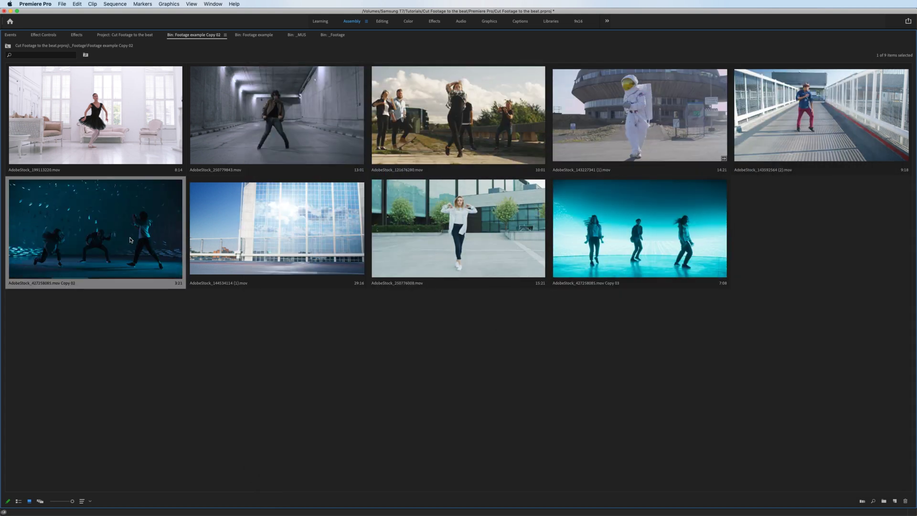
click(86, 280)
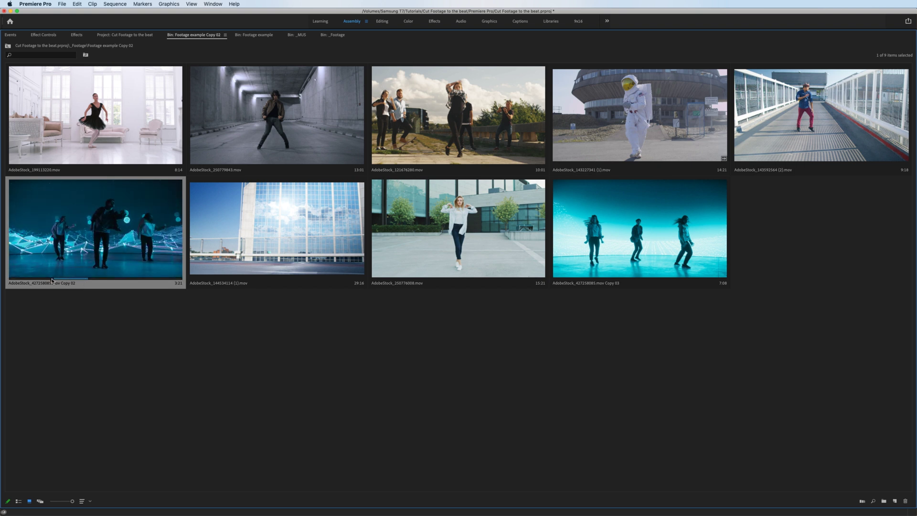
click(615, 232)
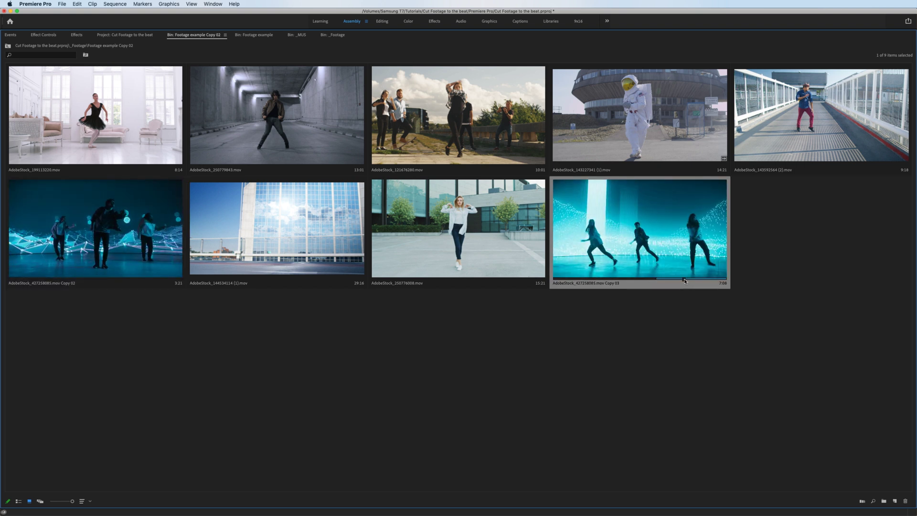
click(564, 311)
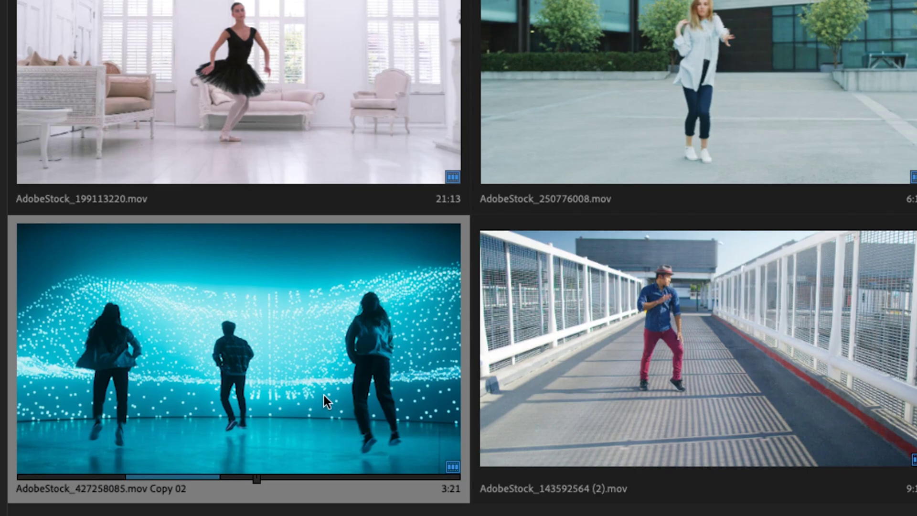
Make a subclip of Copy 02 with Restrict Trims To Subclip Boundaries ticked.
right_click(324, 394)
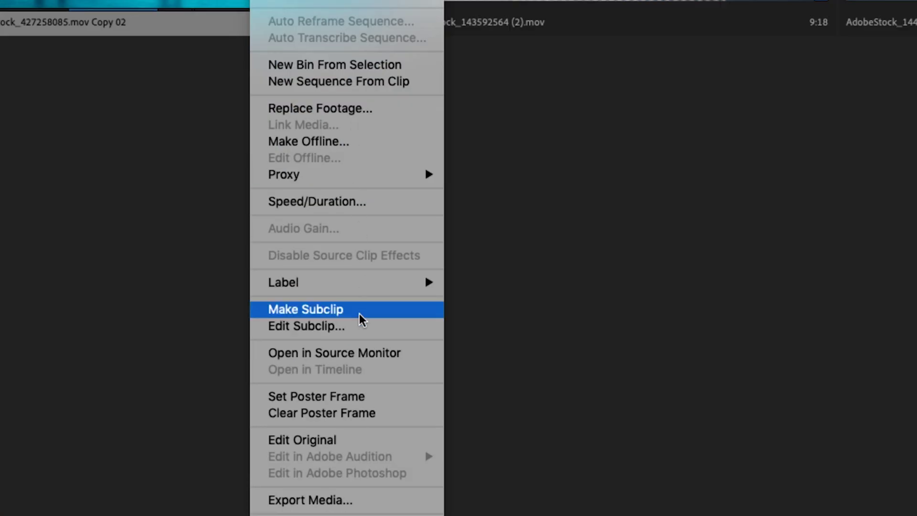
click(359, 313)
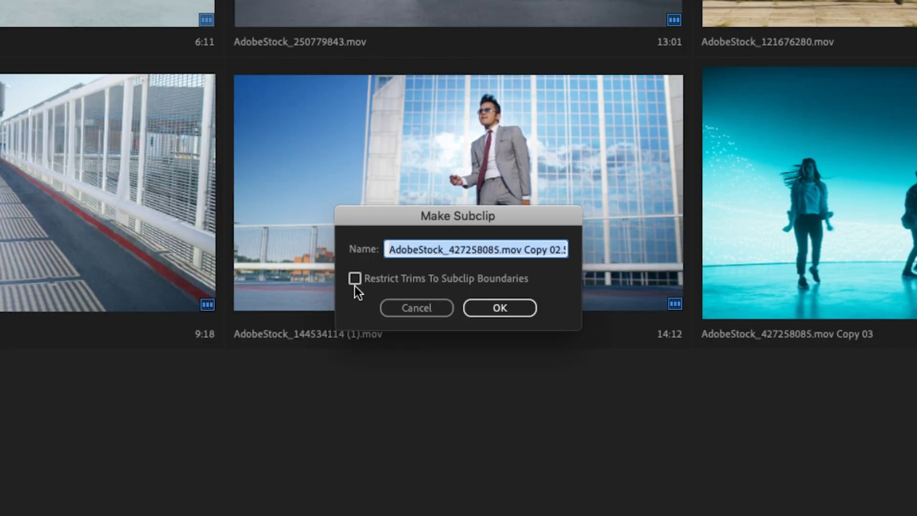
click(355, 279)
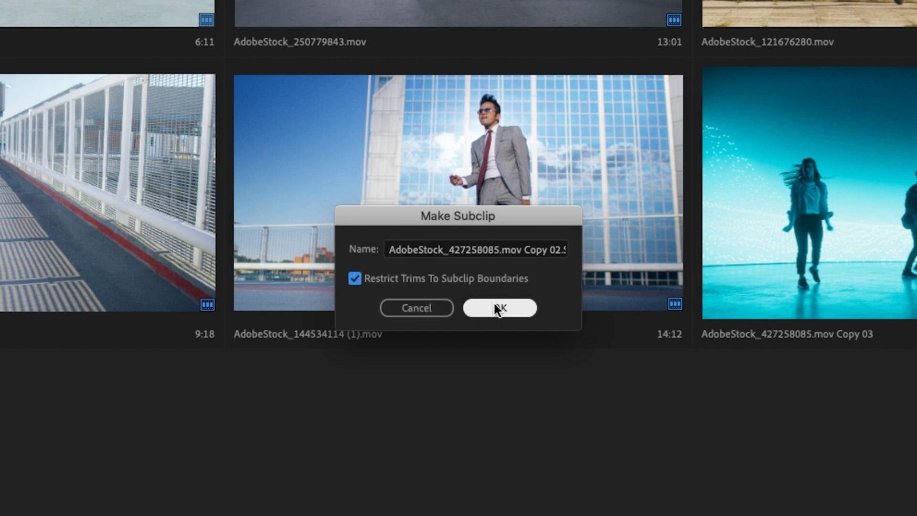
click(479, 310)
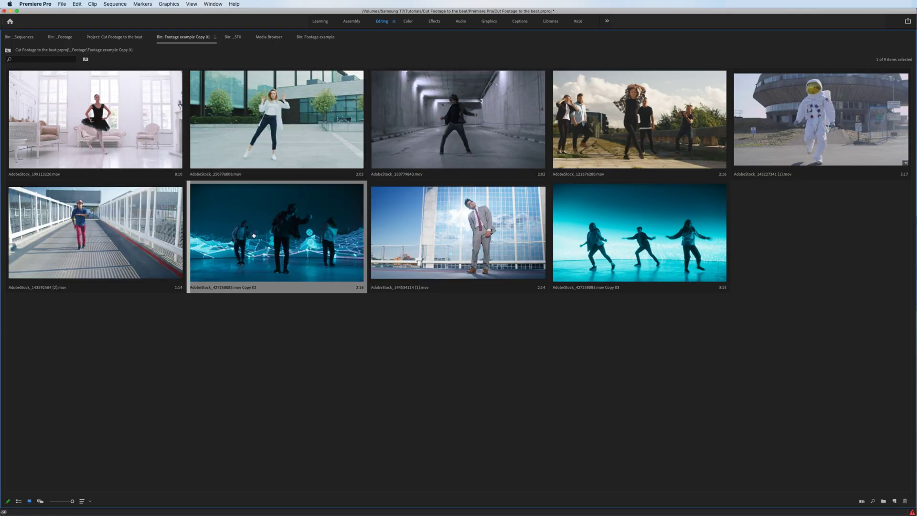
Move the Copy 02 and group-dance clips to new positions, preview several clips, and restore the layout.
drag(558, 131, 557, 132)
drag(822, 124, 430, 255)
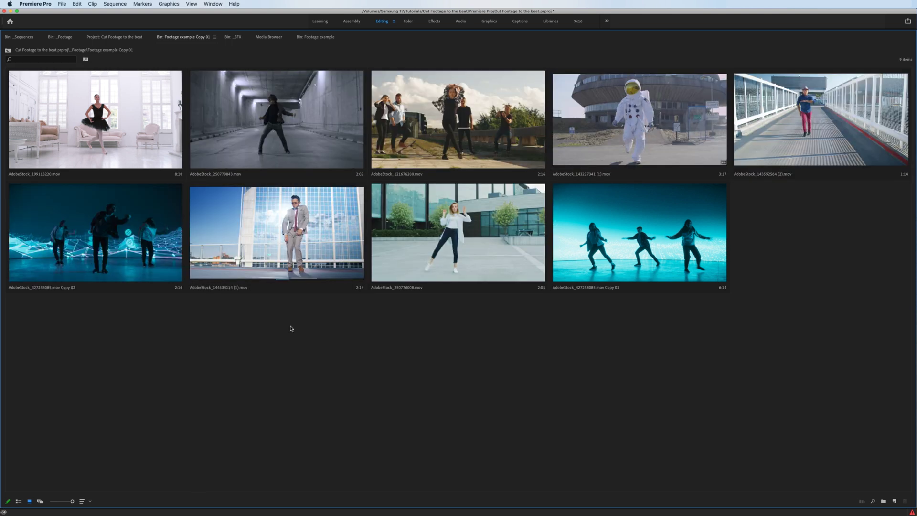
click(102, 123)
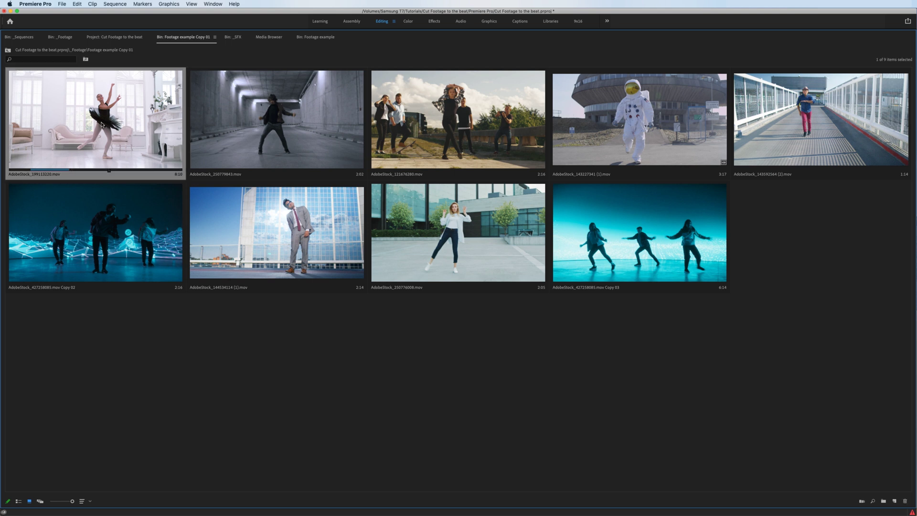
click(228, 126)
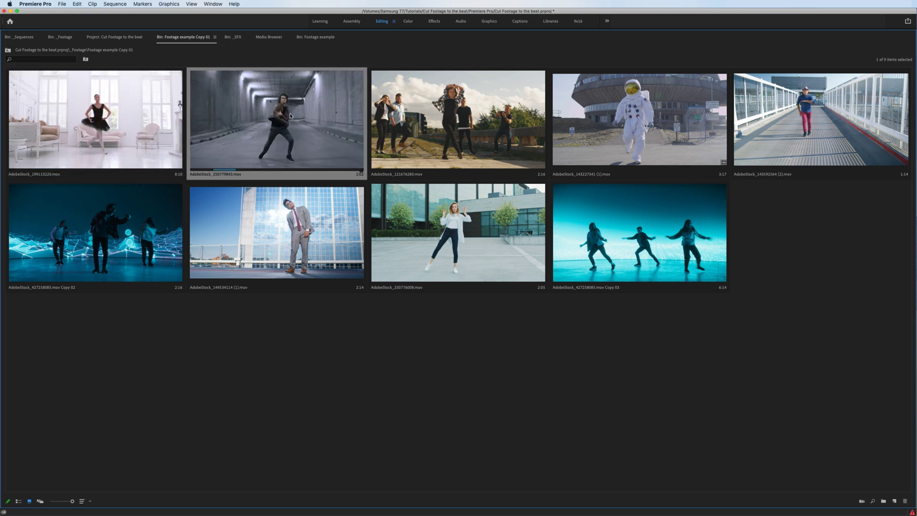
click(483, 121)
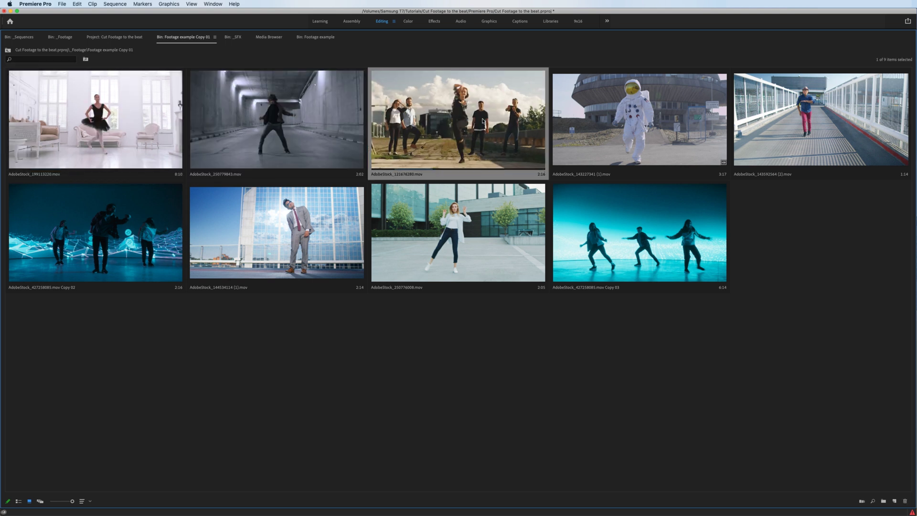
click(814, 369)
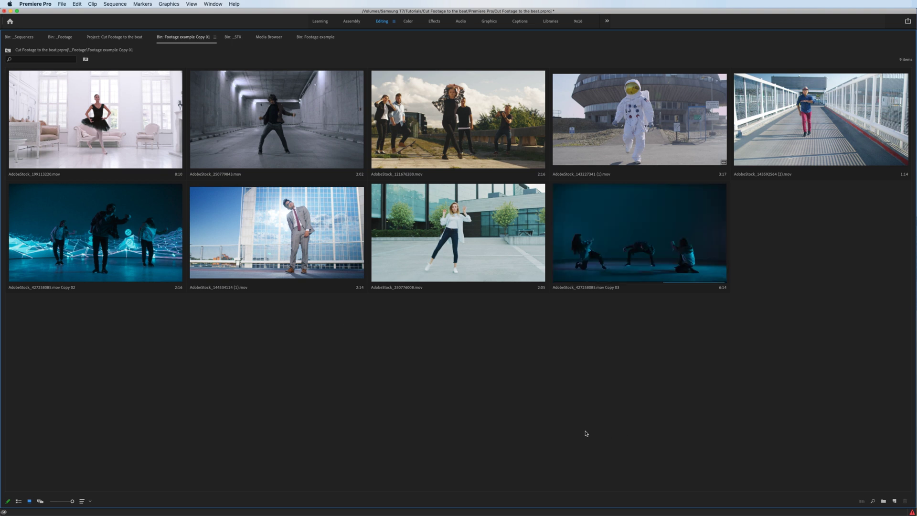
key(grave)
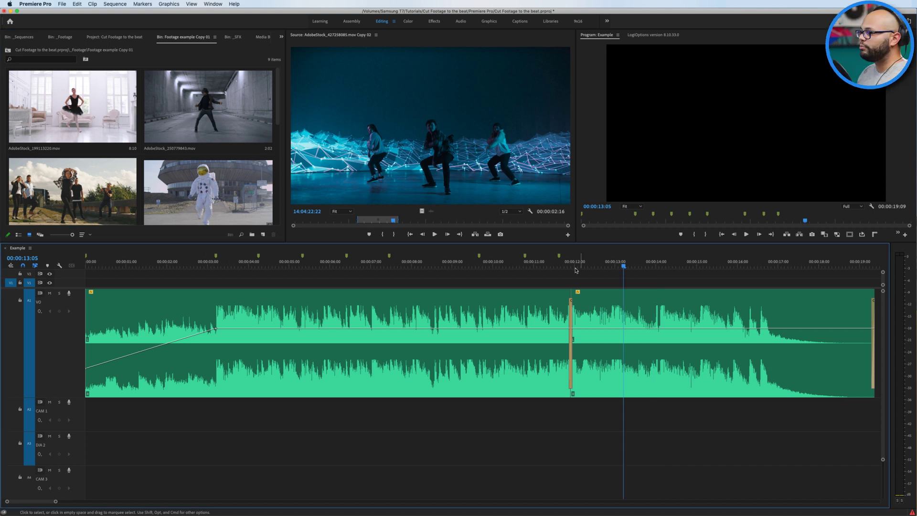
Return the playhead to 00:00:00:00, enlarge the top panels, and select all nine bin clips.
drag(110, 264, 45, 268)
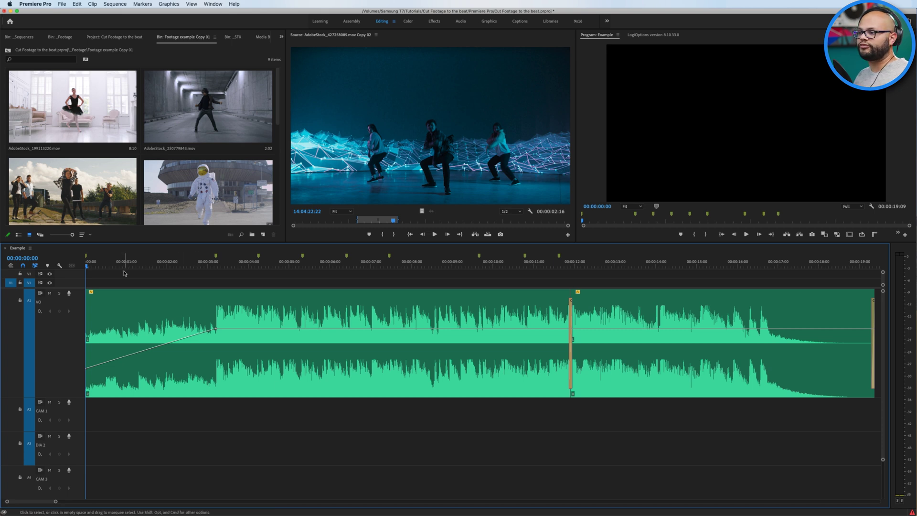
drag(221, 242, 221, 380)
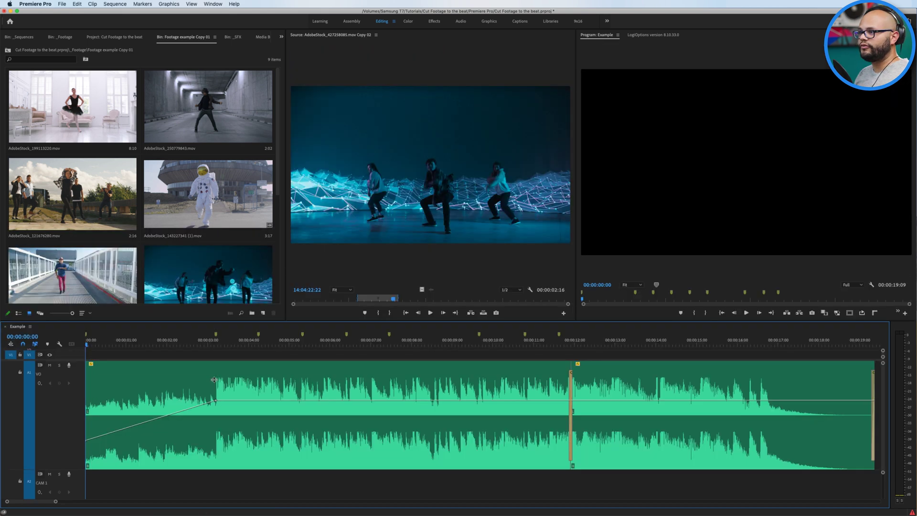
click(57, 109)
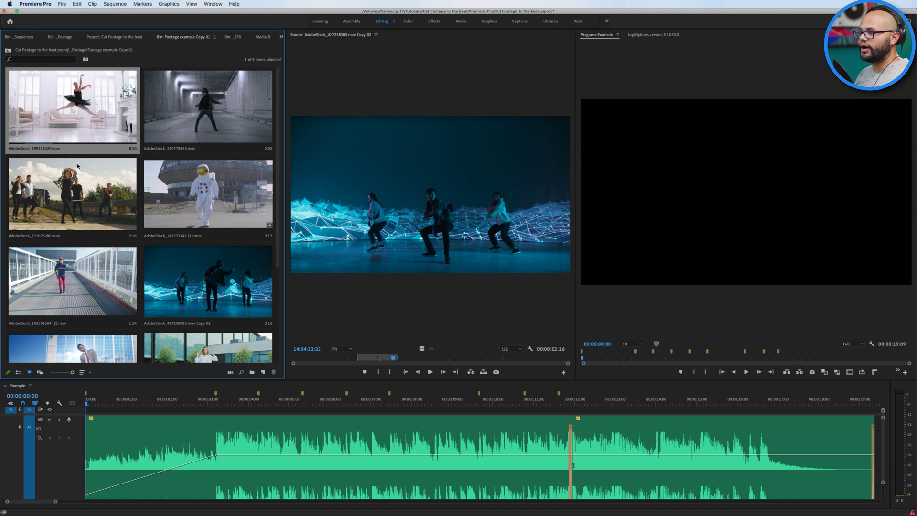
scroll(72, 158, down, 3)
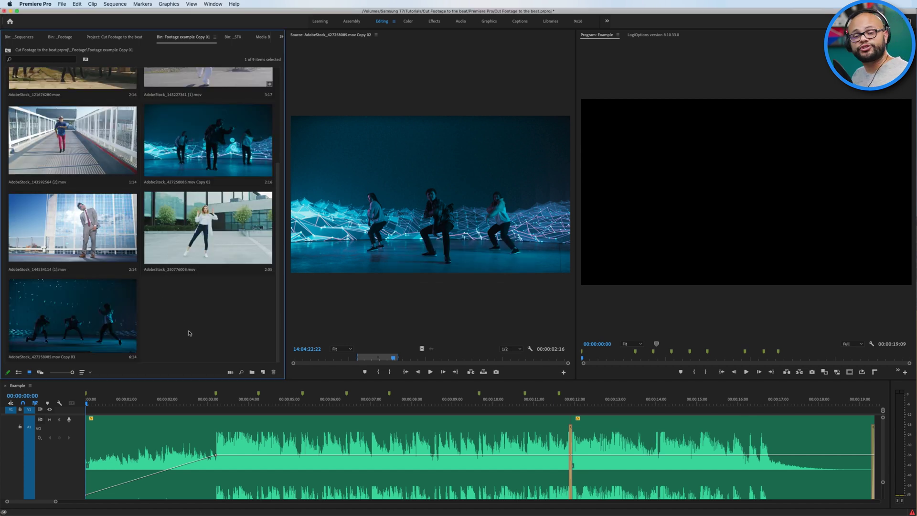
key(super+a)
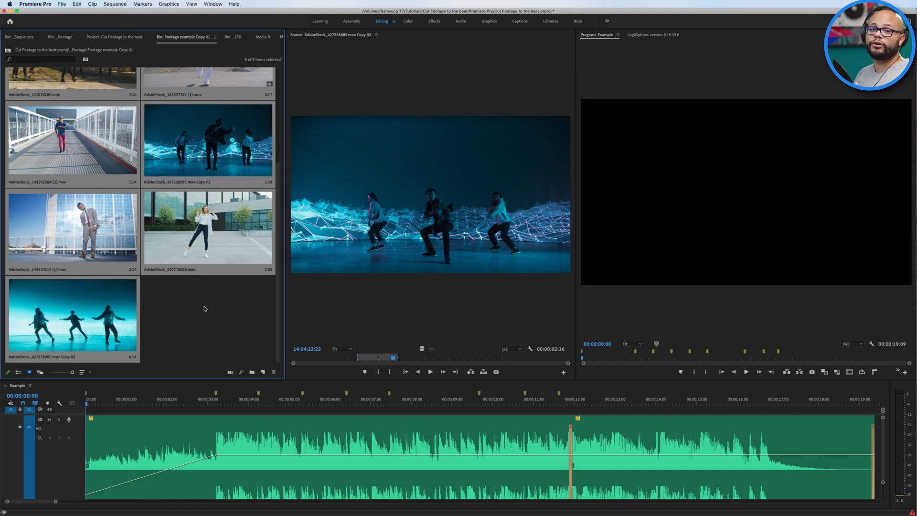
click(92, 4)
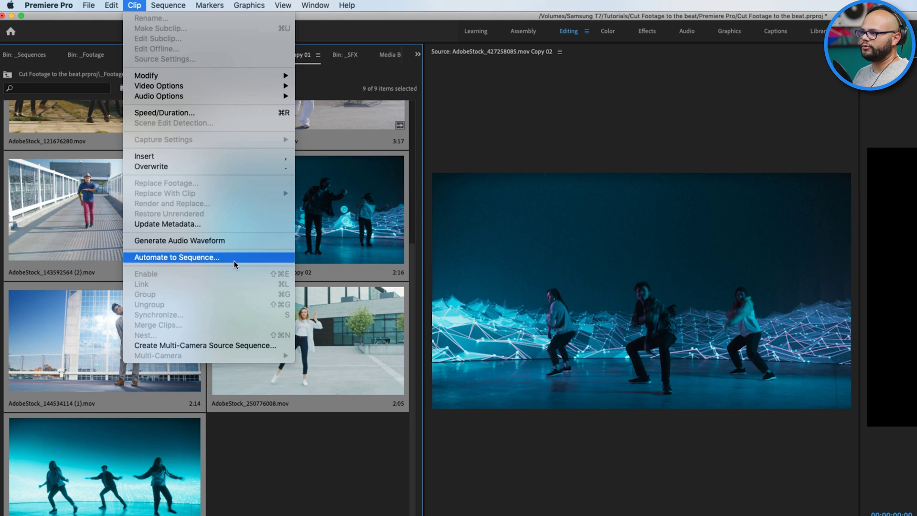
Set Automate to Sequence to Selection Order, At Unnumbered Markers placement, and Overwrite Edit.
click(236, 260)
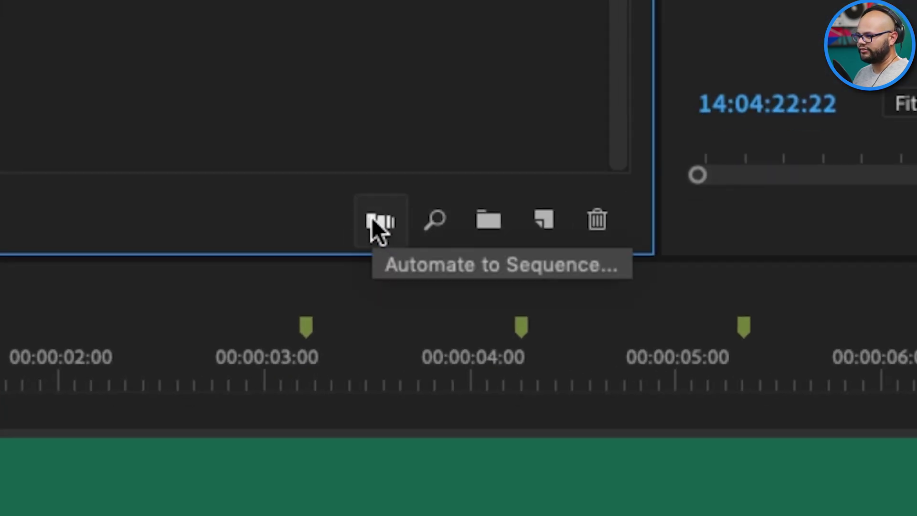
click(377, 221)
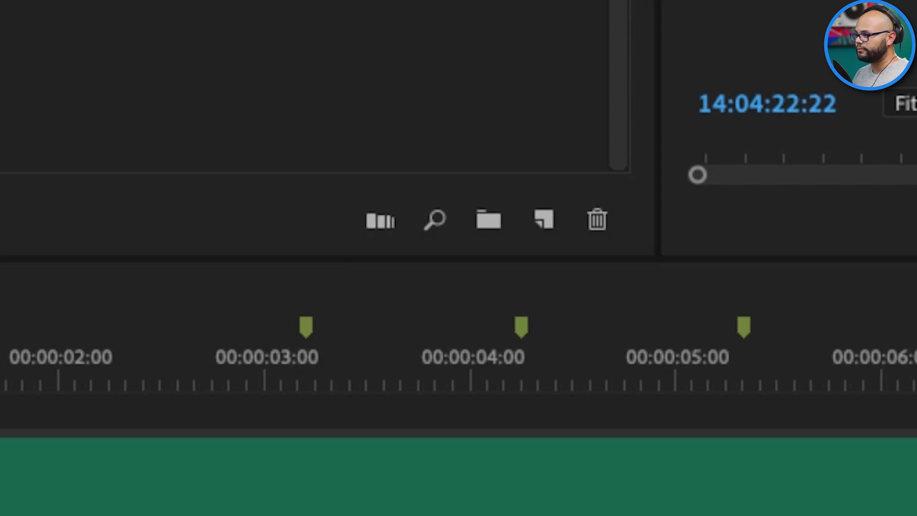
click(420, 82)
click(427, 119)
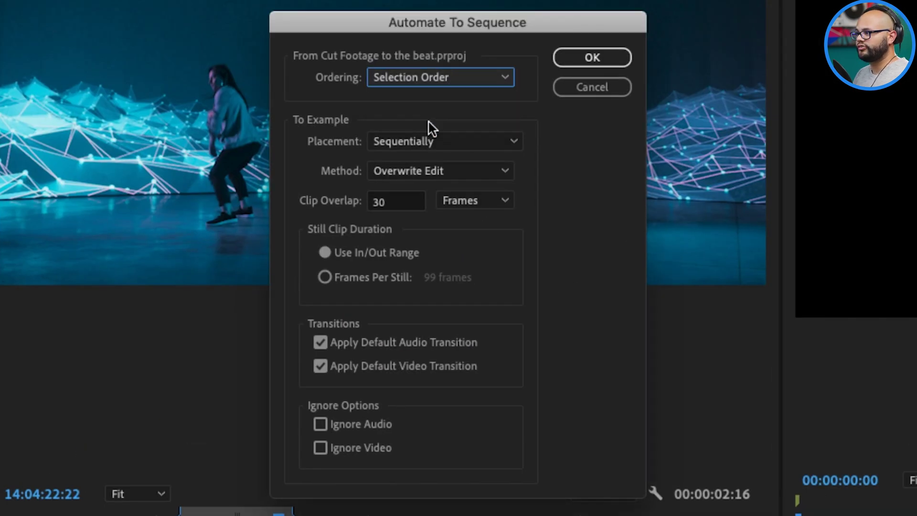
click(437, 152)
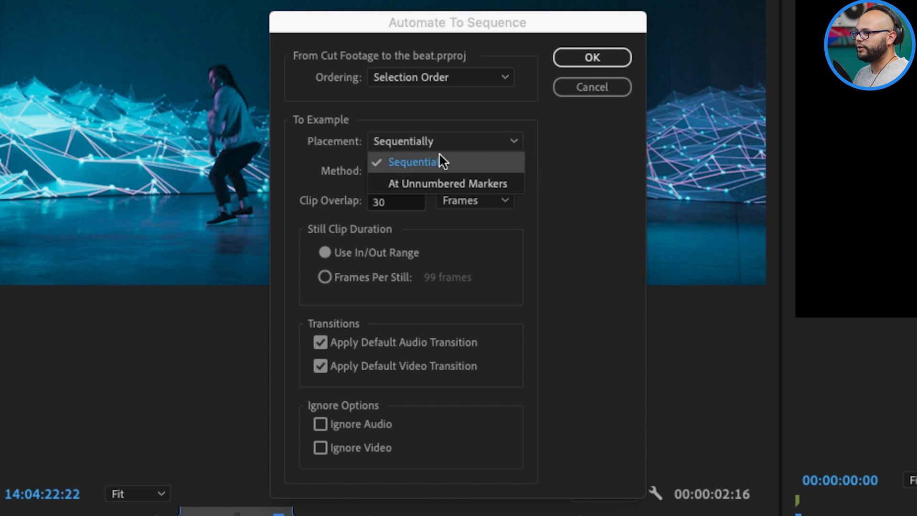
click(483, 187)
click(457, 169)
click(457, 214)
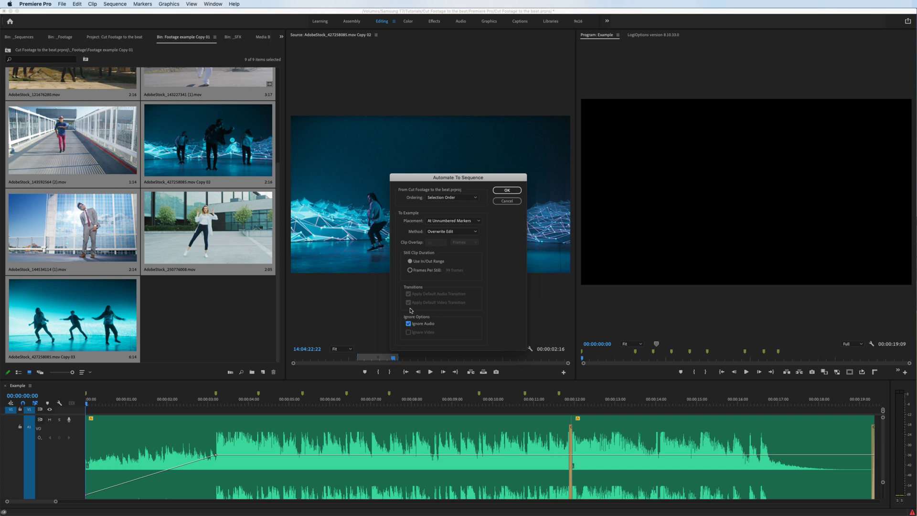
Apply Automate to Sequence, enlarge the timeline, and inspect the cuts between placed dance clips.
click(509, 191)
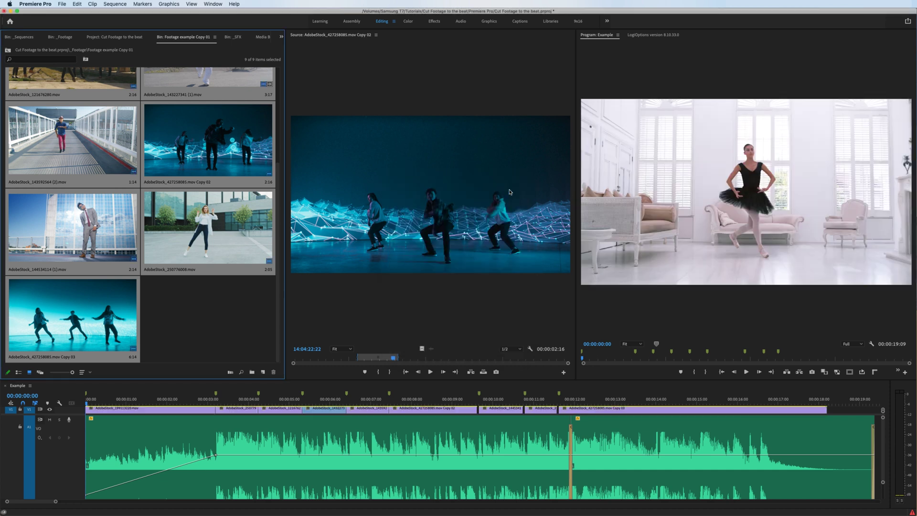
drag(447, 380, 451, 315)
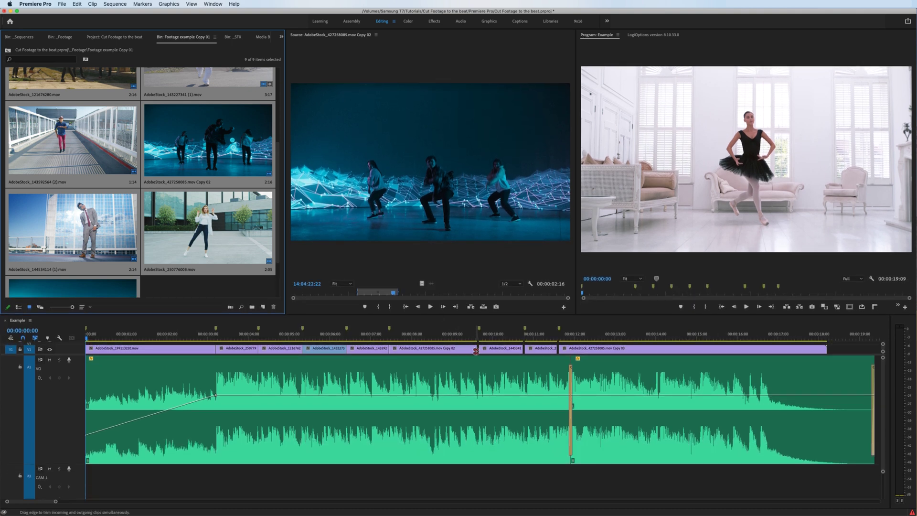
click(475, 351)
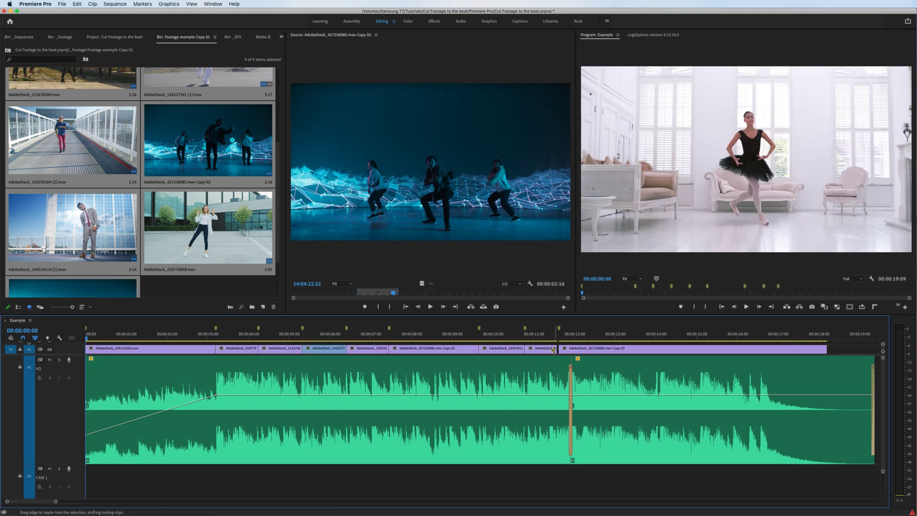
click(553, 350)
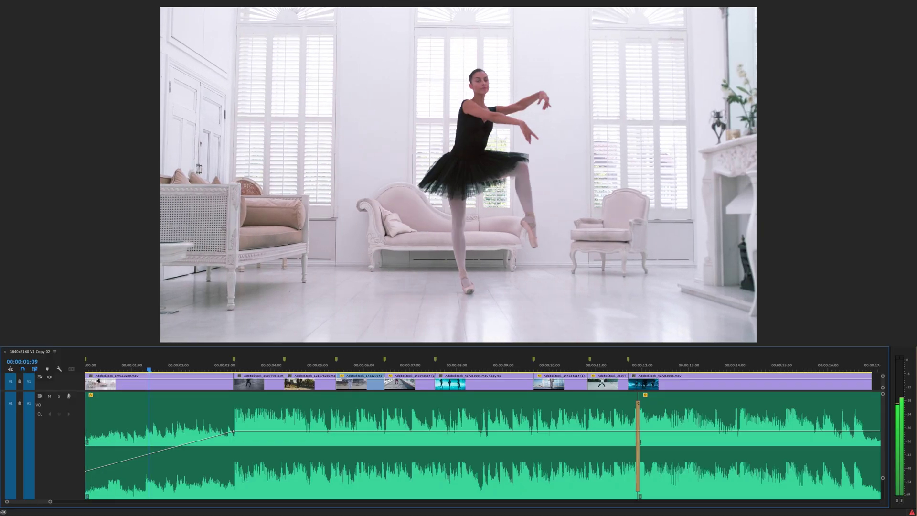